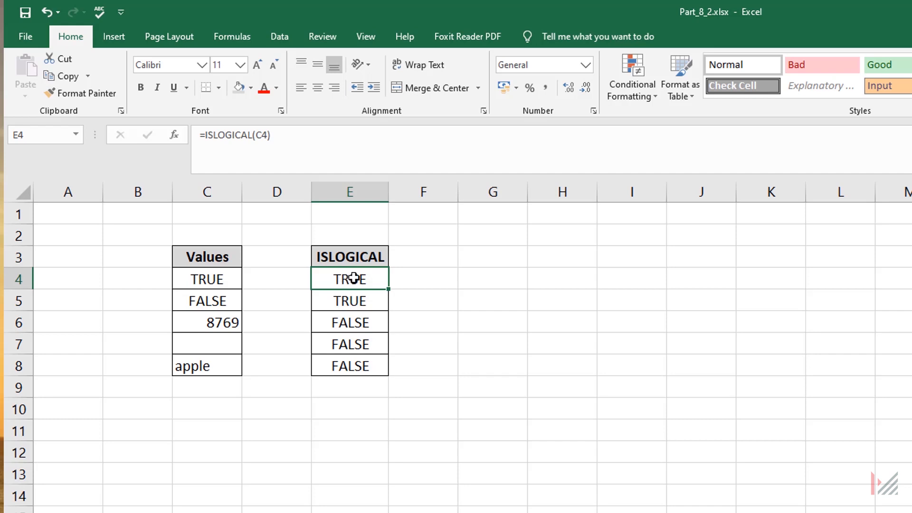
Replace the contents of cell E4 with the formula =ISLOGICAL(C4).
{"action": "key", "text": "BackSpace"}
{"action": "type", "text": "=islog"}
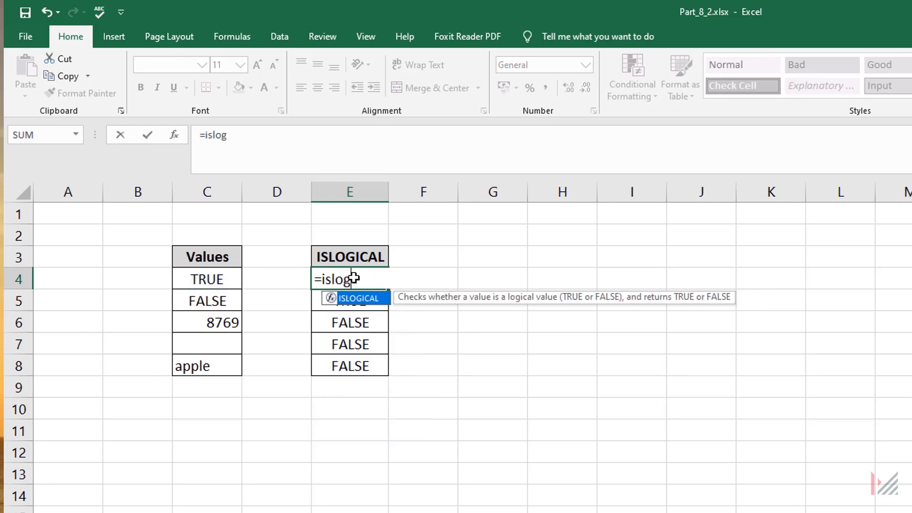
{"action": "key", "text": "Tab"}
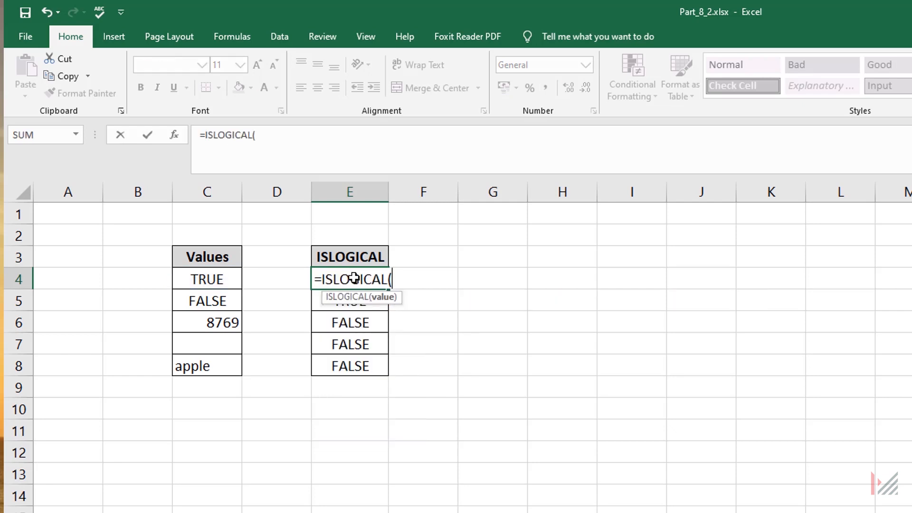
{"action": "left_click", "coordinate": [214, 280]}
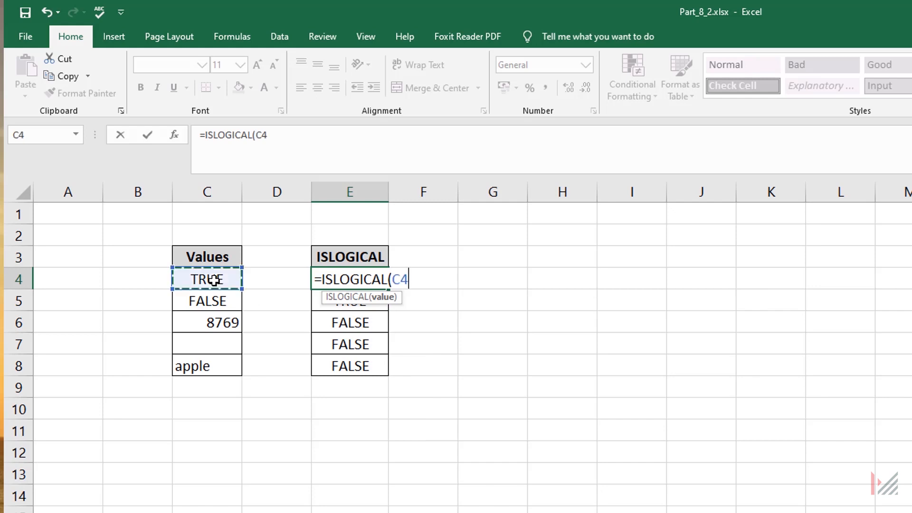
{"action": "type", "text": ")"}
{"action": "key", "text": "Return"}
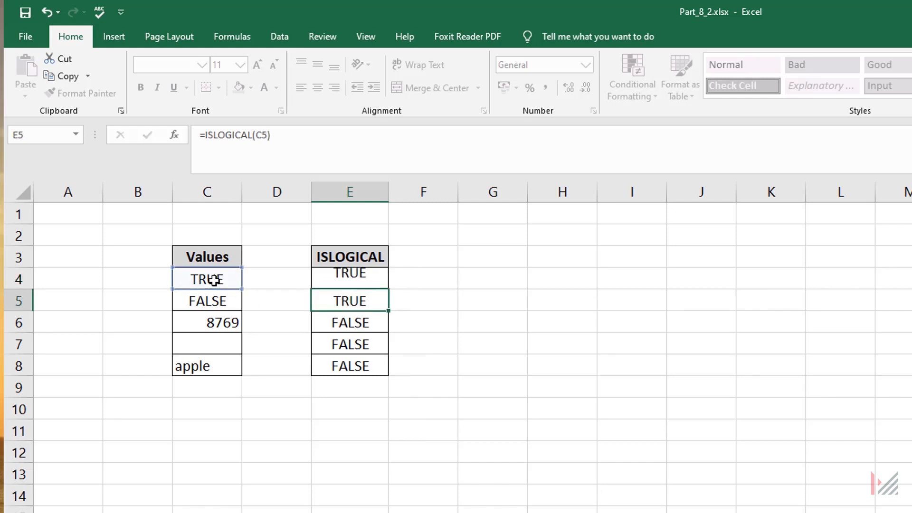
Compare each entry in the Values column, C4 to C8, with its ISLOGICAL result in E4 to E8.
{"action": "left_click", "coordinate": [214, 280]}
{"action": "left_click", "coordinate": [204, 300]}
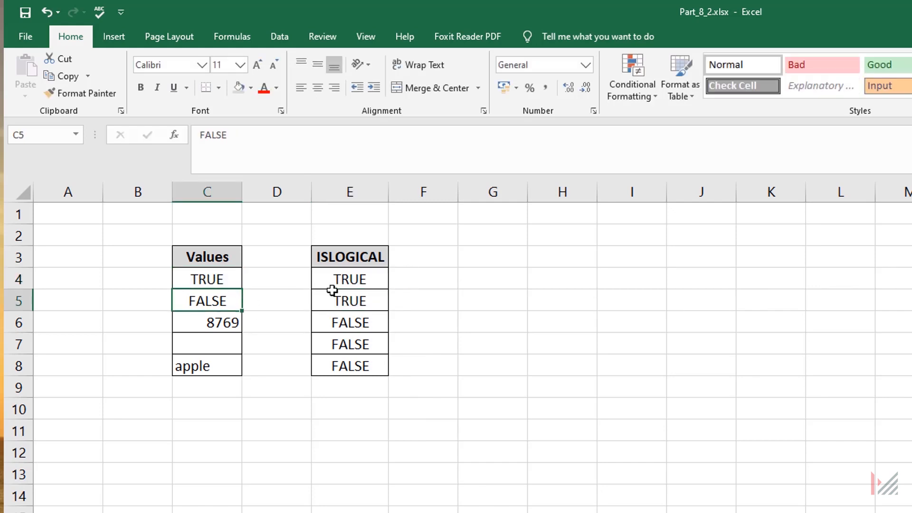
{"action": "left_click", "coordinate": [377, 282]}
{"action": "left_click", "coordinate": [362, 297]}
{"action": "left_click", "coordinate": [366, 280]}
{"action": "left_click", "coordinate": [370, 301]}
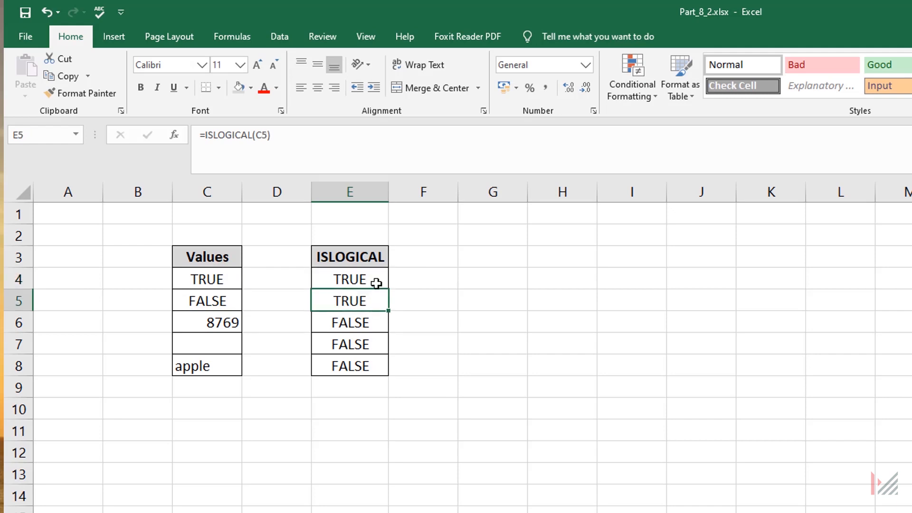
{"action": "left_click", "coordinate": [216, 325]}
{"action": "left_click_drag", "start_coordinate": [189, 315], "coordinate": [196, 356]}
{"action": "left_click", "coordinate": [213, 320]}
{"action": "left_click", "coordinate": [212, 342]}
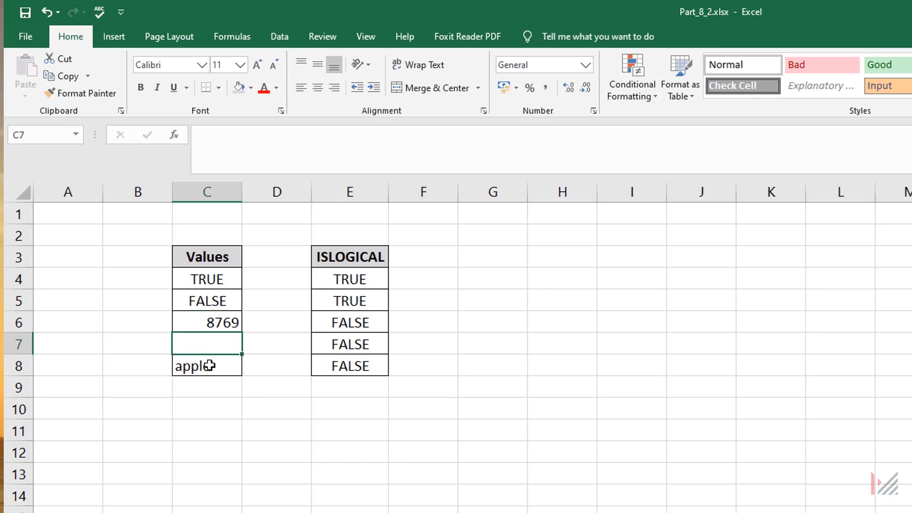
{"action": "left_click", "coordinate": [204, 374]}
{"action": "left_click_drag", "start_coordinate": [358, 324], "coordinate": [352, 366]}
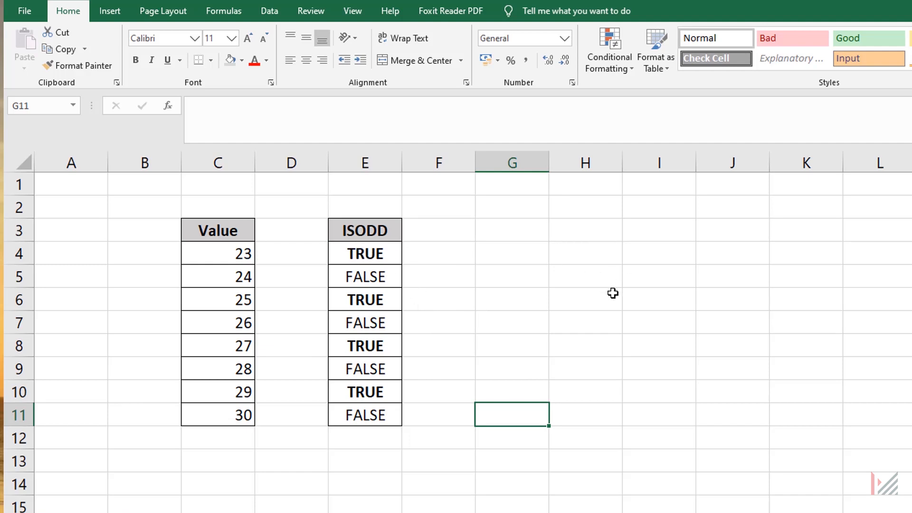
Examine the ISODD formulas for the odd numbers in cells E4, E6, E8 and E10.
{"action": "left_click", "coordinate": [364, 392]}
{"action": "left_click", "coordinate": [378, 254]}
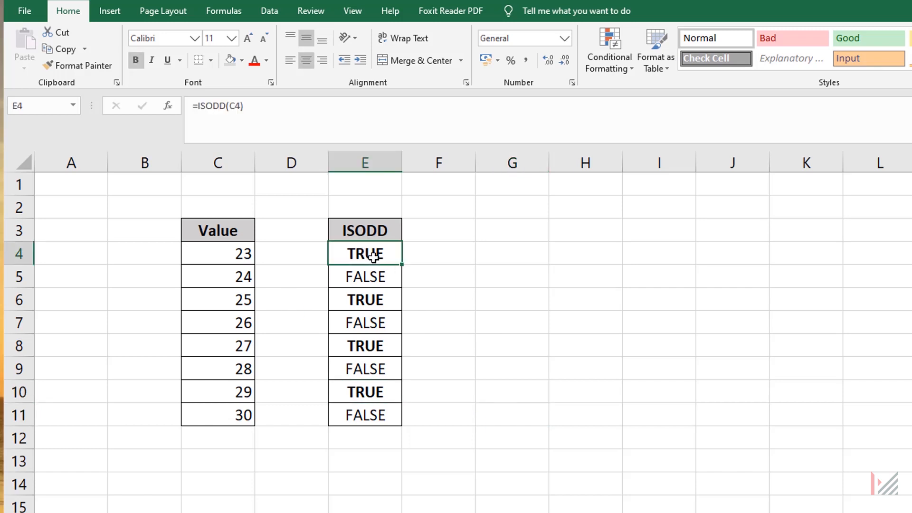
{"action": "left_click", "coordinate": [384, 302]}
{"action": "left_click", "coordinate": [378, 345]}
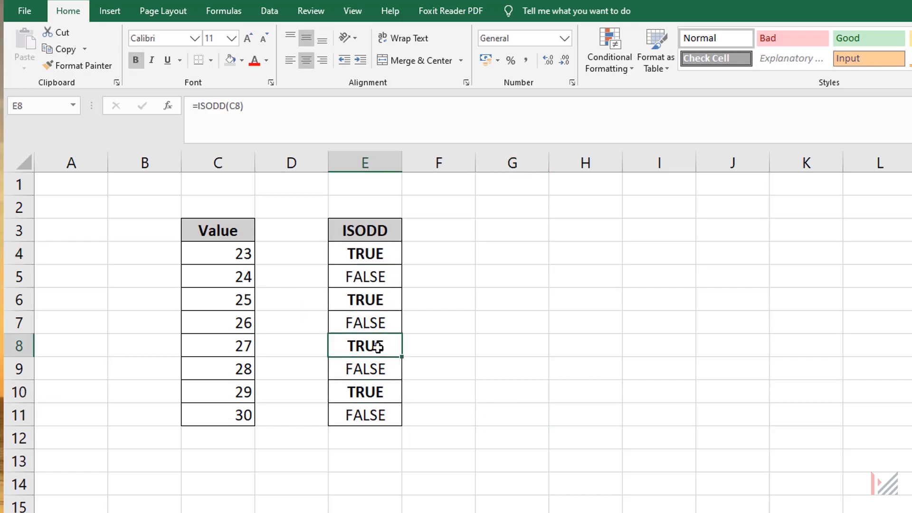
{"action": "left_click", "coordinate": [379, 392]}
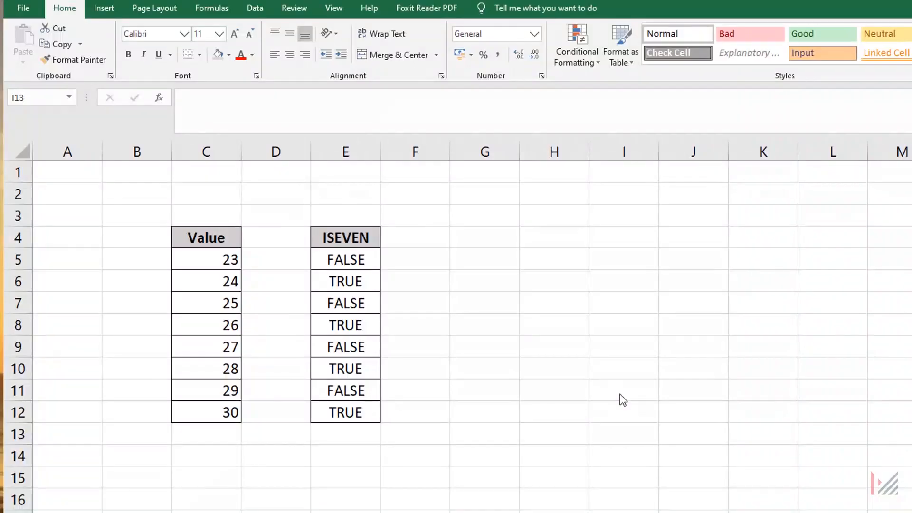
Enter the formula =ISEVEN(C5) in cell E5 to test the first number in the Value column.
{"action": "left_click", "coordinate": [425, 287]}
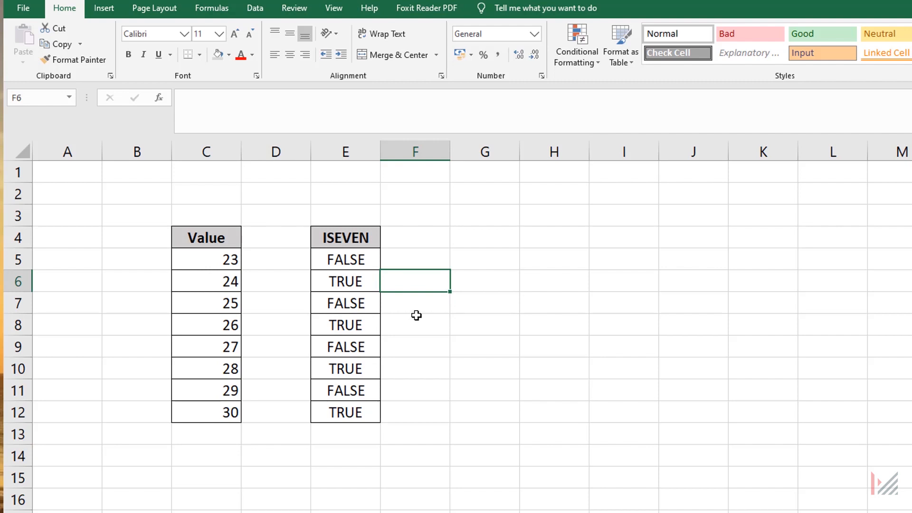
{"action": "left_click", "coordinate": [357, 261]}
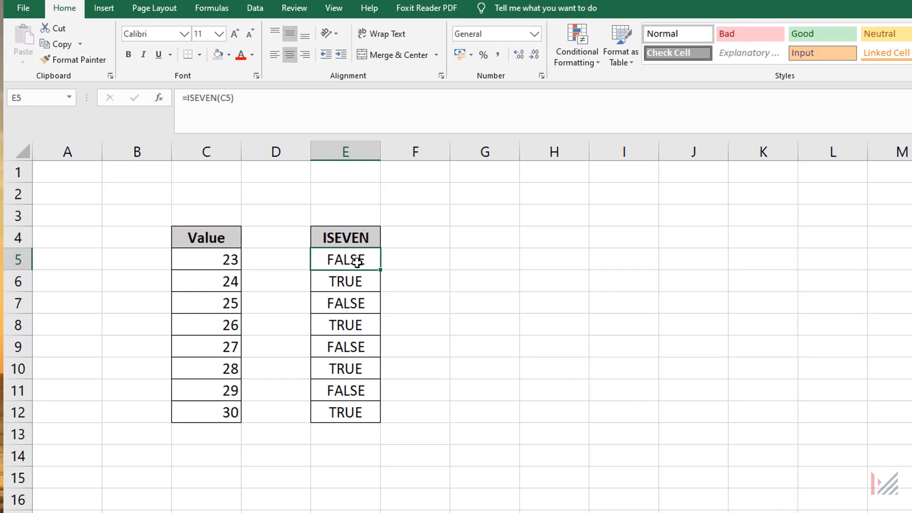
{"action": "type", "text": "="}
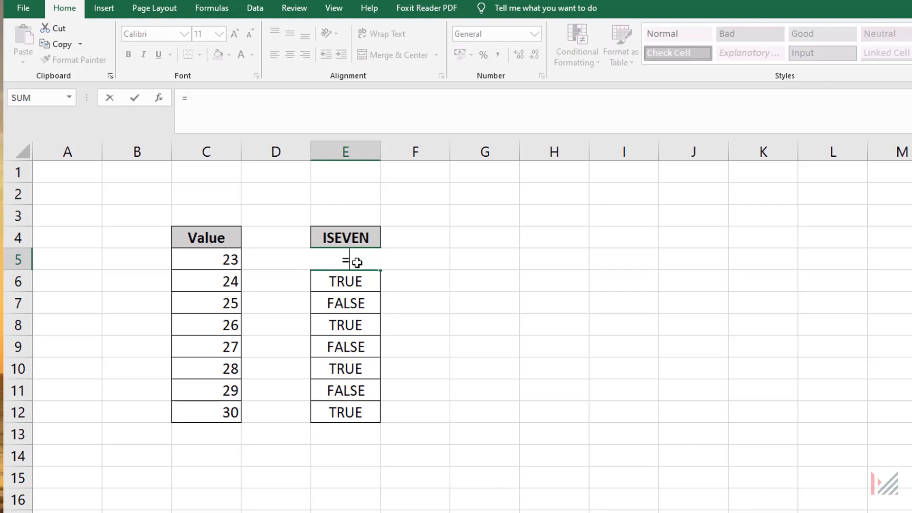
{"action": "type", "text": "iseven"}
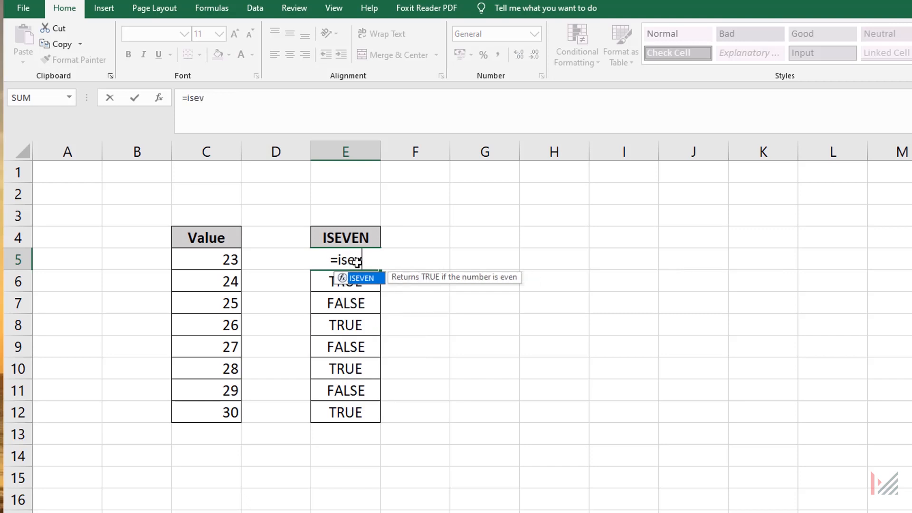
{"action": "key", "text": "Tab"}
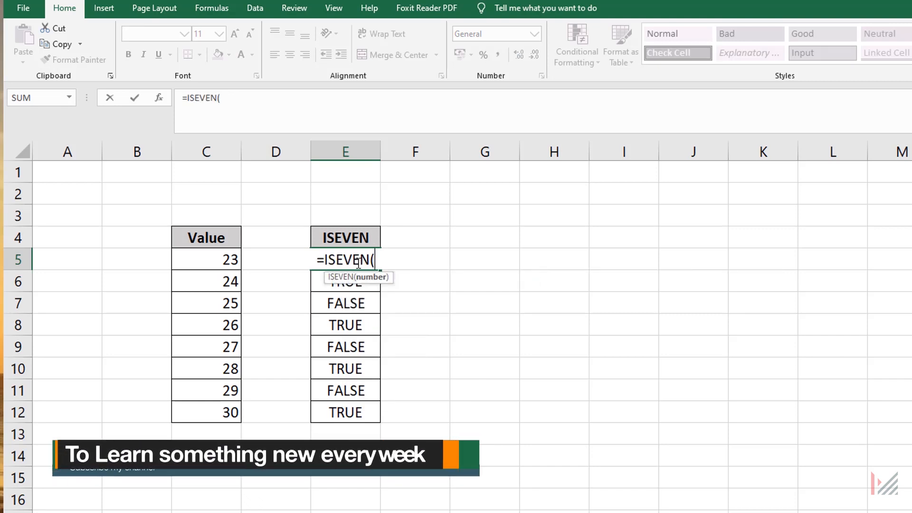
{"action": "left_click", "coordinate": [203, 256]}
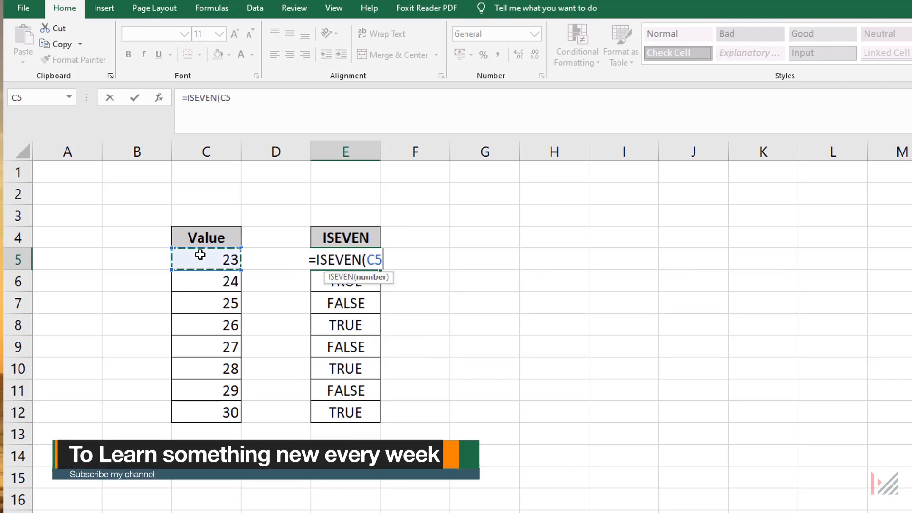
{"action": "key", "text": "Return"}
Make the TRUE results in cells E6, E8, E10 and E12 of the ISEVEN column bold.
{"action": "left_click", "coordinate": [352, 328], "text": "ctrl"}
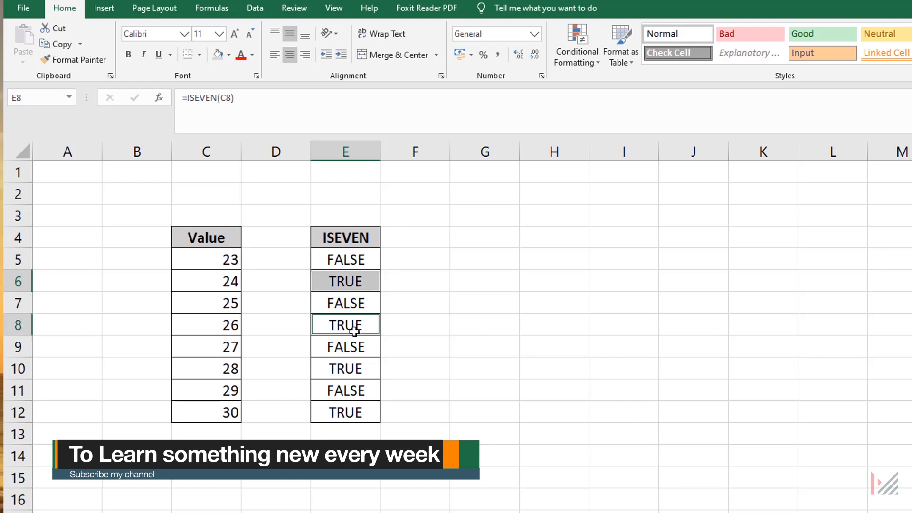
{"action": "left_click", "coordinate": [365, 370], "text": "ctrl"}
{"action": "left_click", "coordinate": [344, 414], "text": "ctrl"}
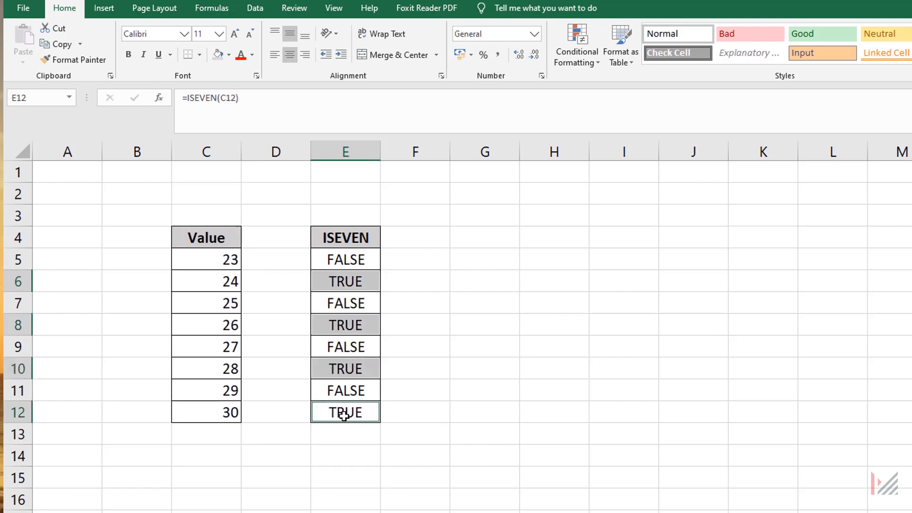
{"action": "key", "text": "ctrl+b"}
{"action": "left_click", "coordinate": [492, 326]}
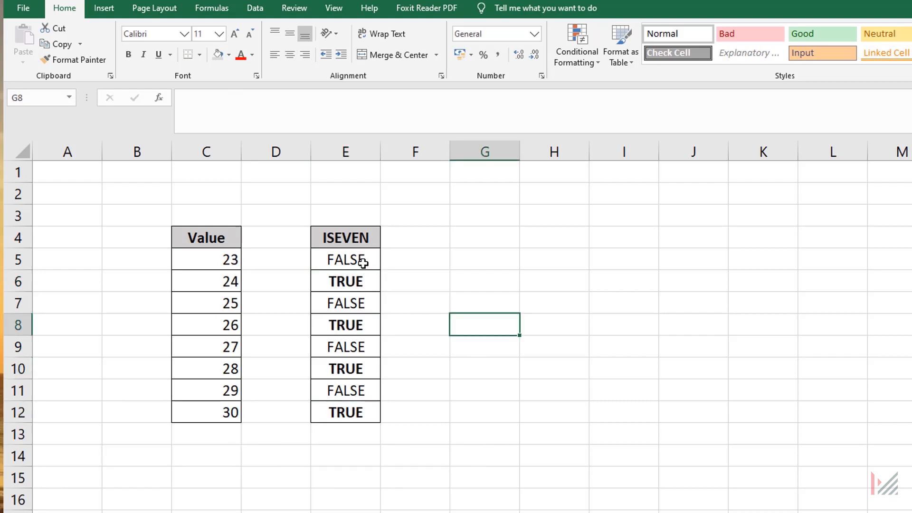
Review the ISEVEN results for the odd numbers in cells E7, E9 and E11.
{"action": "left_click", "coordinate": [358, 304]}
{"action": "left_click", "coordinate": [356, 349]}
{"action": "left_click", "coordinate": [350, 391]}
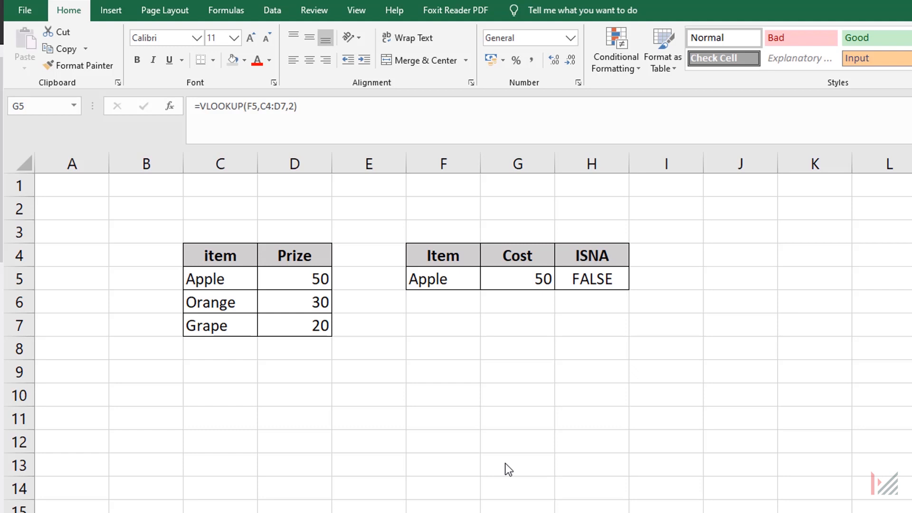
Inspect the item in F5 and the VLOOKUP formula for its cost in G5.
{"action": "left_click", "coordinate": [369, 394]}
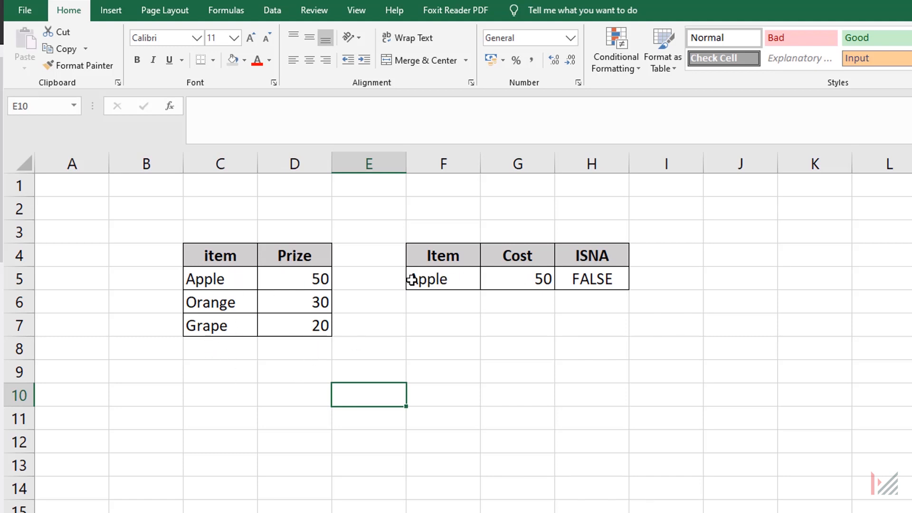
{"action": "left_click", "coordinate": [443, 280]}
{"action": "left_click", "coordinate": [517, 278]}
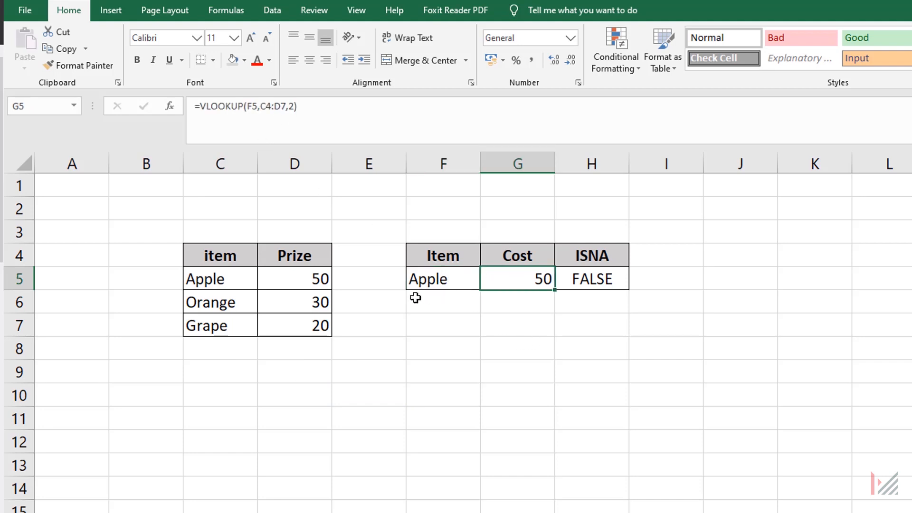
Set the lookup item in cell F5 to Orange.
{"action": "left_click", "coordinate": [431, 281]}
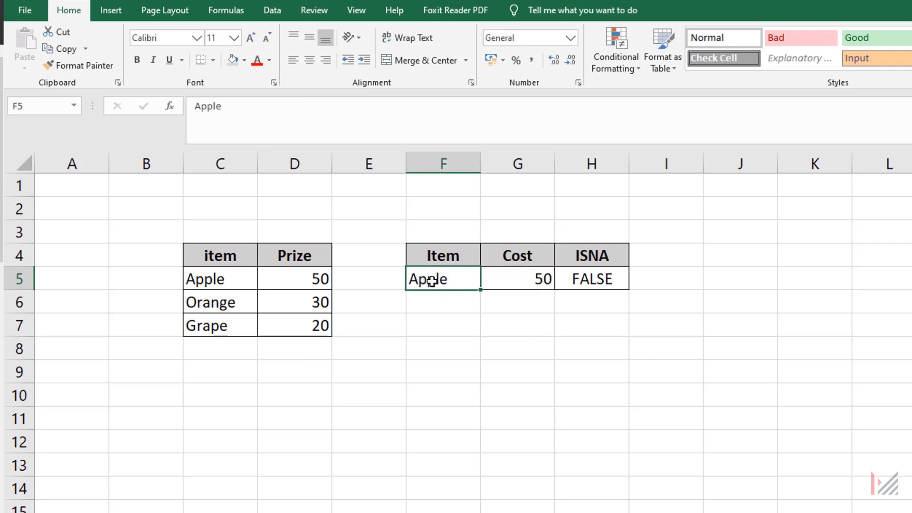
{"action": "type", "text": "Orange"}
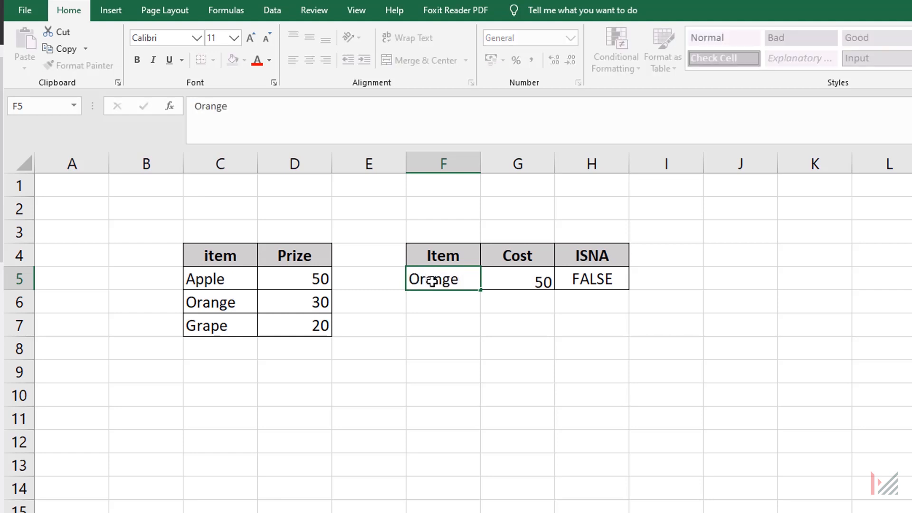
{"action": "key", "text": "Return"}
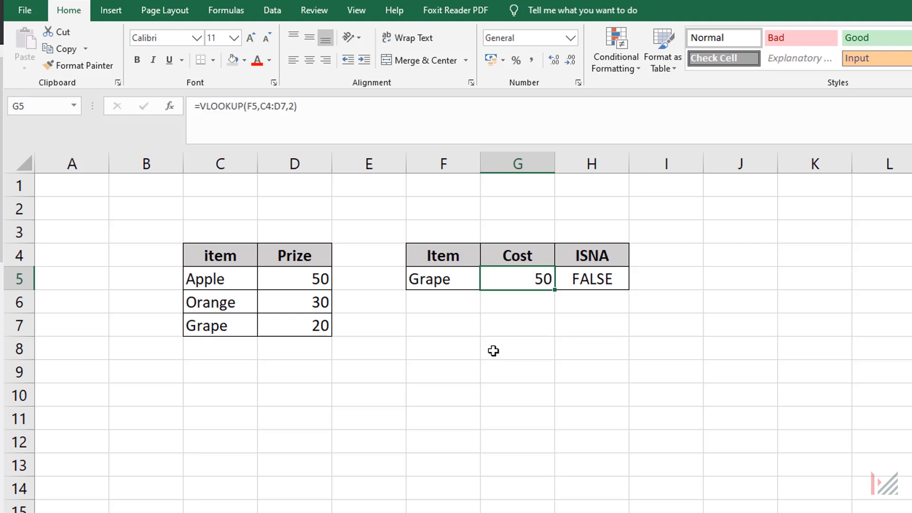
Set the lookup item in cell F5 to abc, which is missing from the price table, to test ISNA.
{"action": "left_click", "coordinate": [448, 280]}
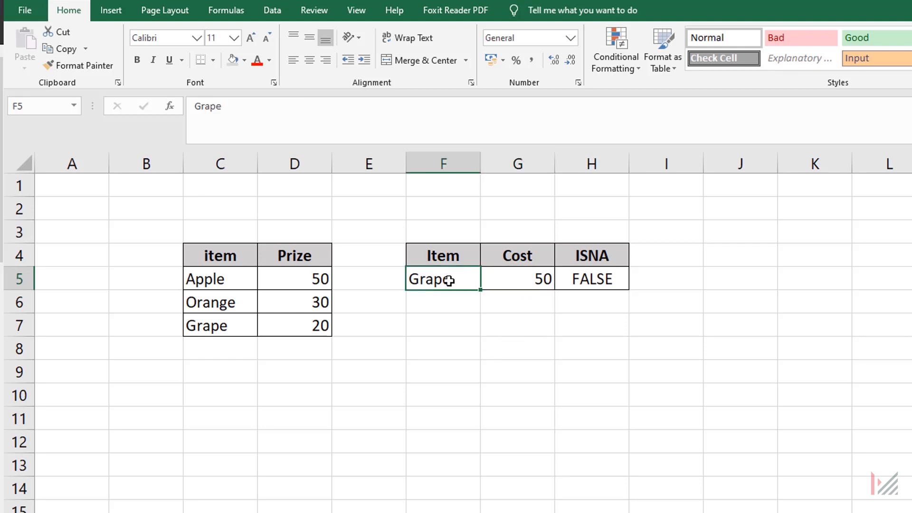
{"action": "type", "text": "abc"}
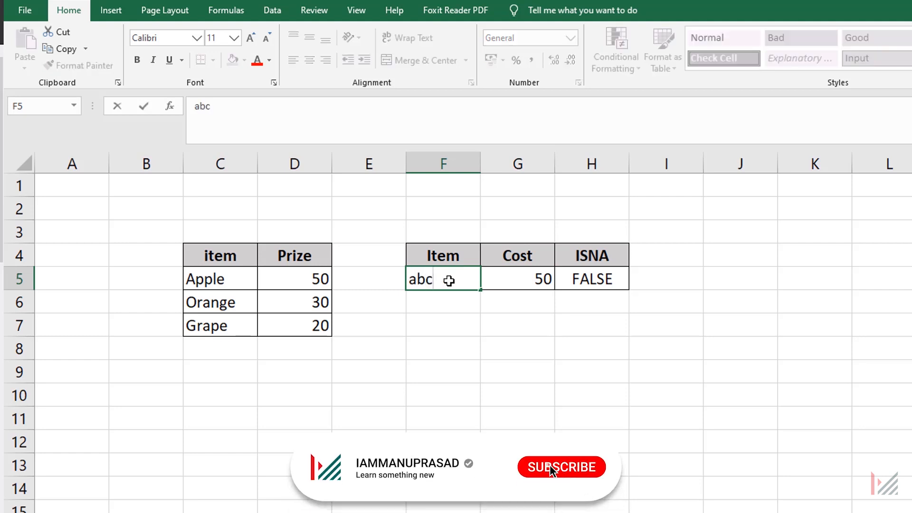
{"action": "key", "text": "Return"}
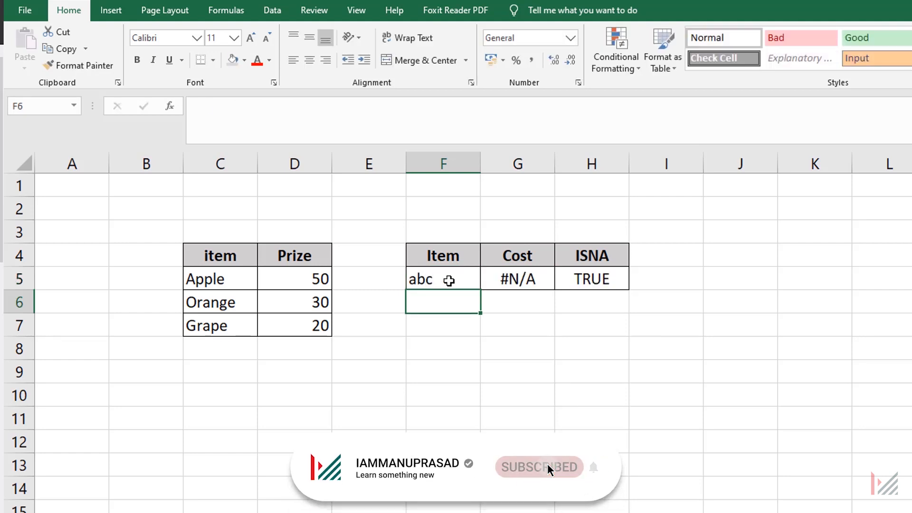
Inspect the VLOOKUP formula in G5 and the ISNA formula in H5 for the unlisted item.
{"action": "left_click", "coordinate": [528, 279]}
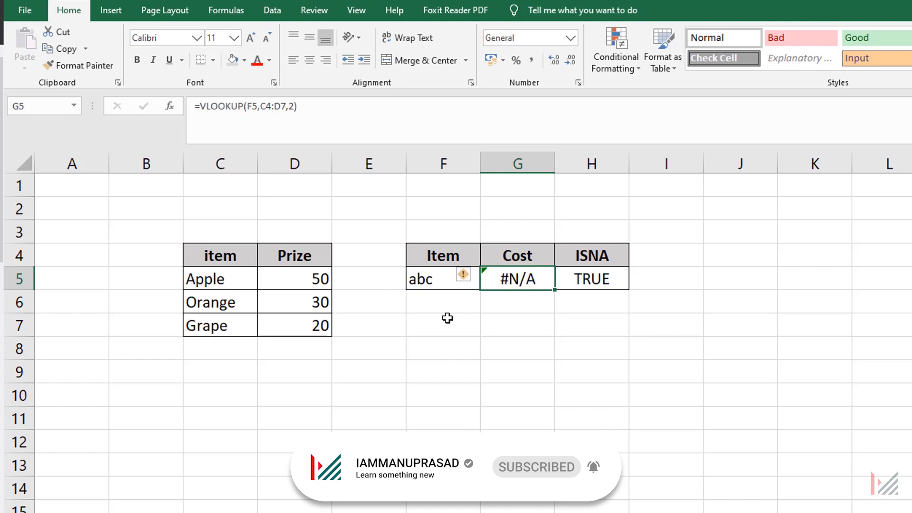
{"action": "left_click", "coordinate": [428, 275]}
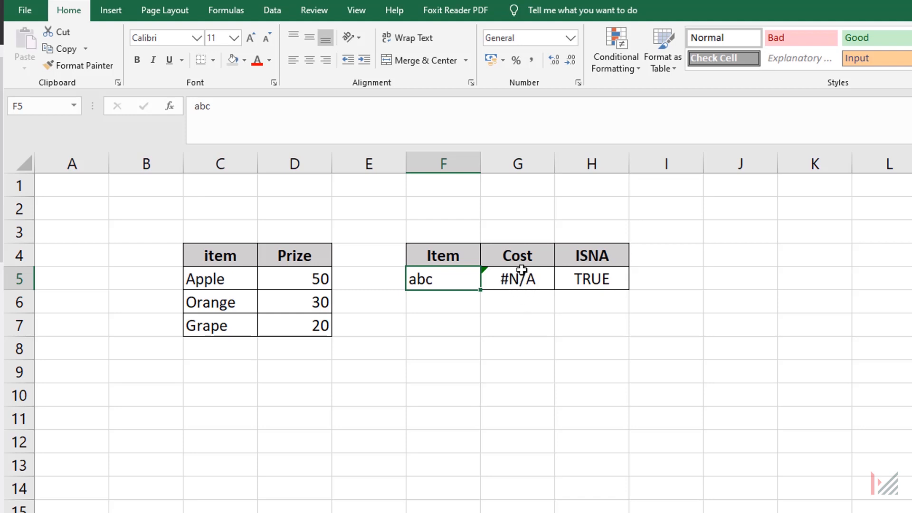
{"action": "left_click", "coordinate": [516, 283]}
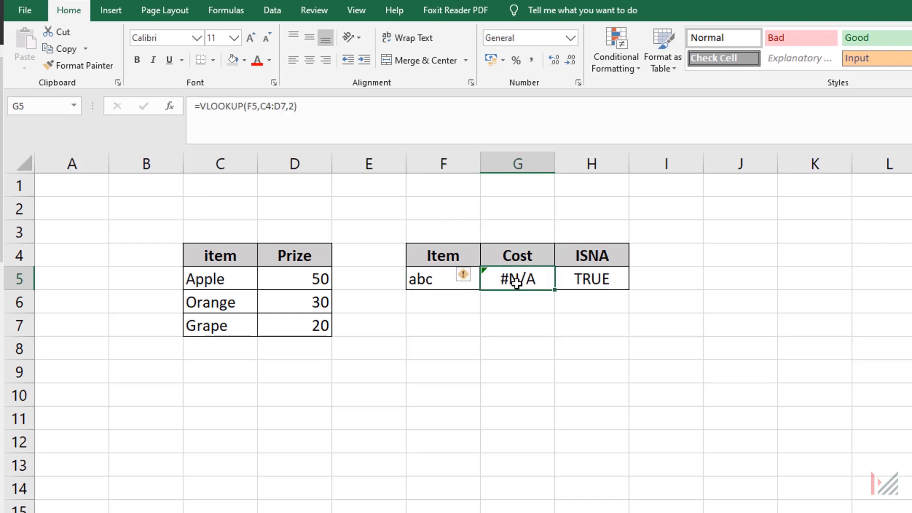
{"action": "left_click", "coordinate": [609, 279]}
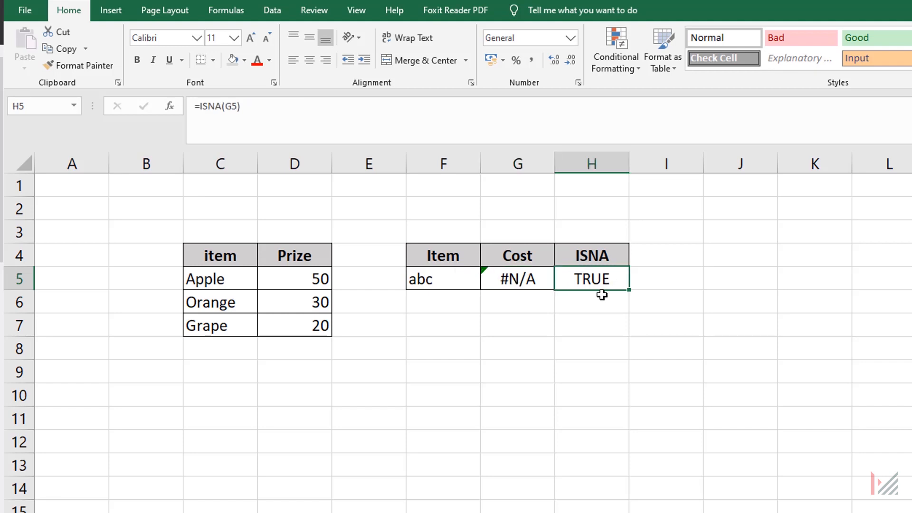
Set the lookup item in cell F5 to Apple.
{"action": "left_click", "coordinate": [430, 280]}
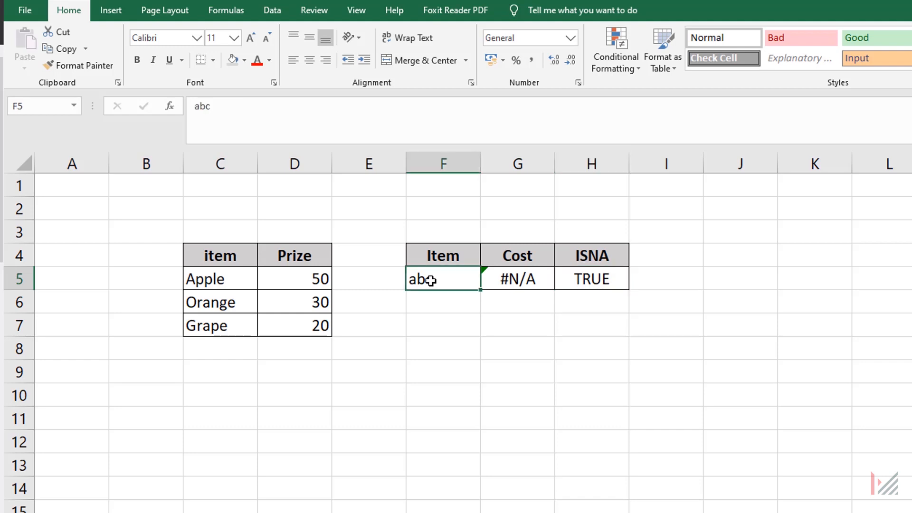
{"action": "type", "text": "Apple"}
{"action": "key", "text": "Return"}
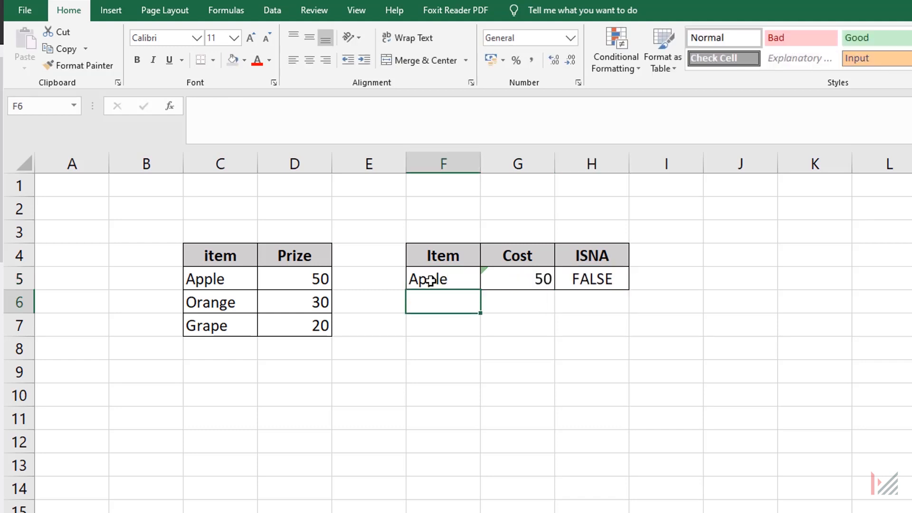
Re-enter the ISNA formula in H5 so that it tests the looked-up cost in G5: =ISNA(G5).
{"action": "left_click", "coordinate": [612, 280]}
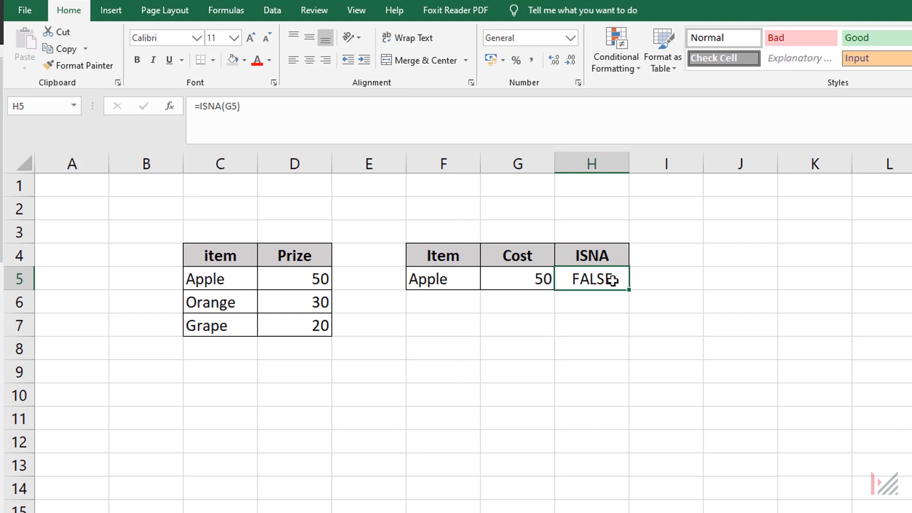
{"action": "type", "text": "=isna"}
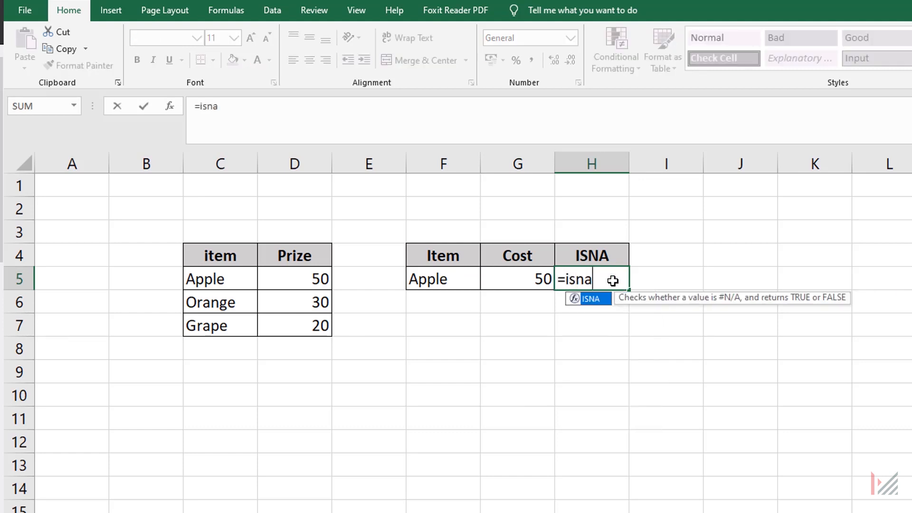
{"action": "key", "text": "Tab"}
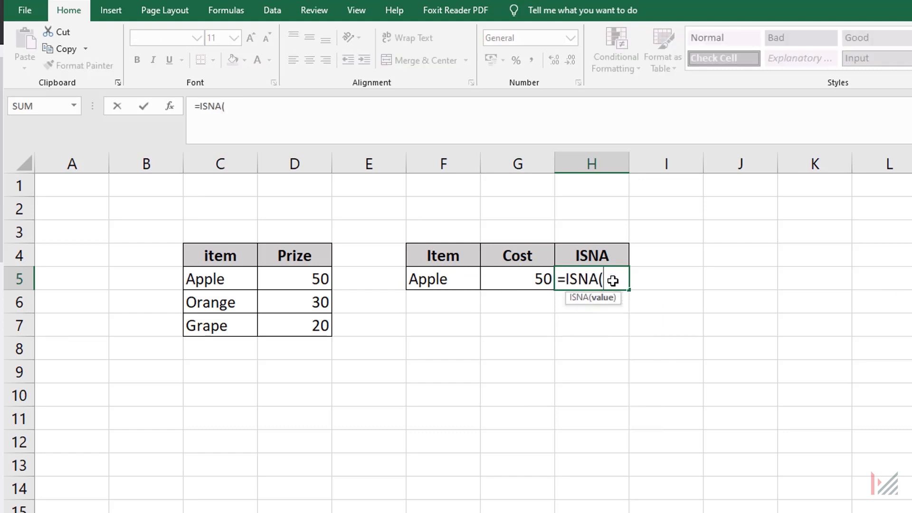
{"action": "left_click", "coordinate": [537, 281]}
{"action": "type", "text": ")"}
{"action": "key", "text": "Return"}
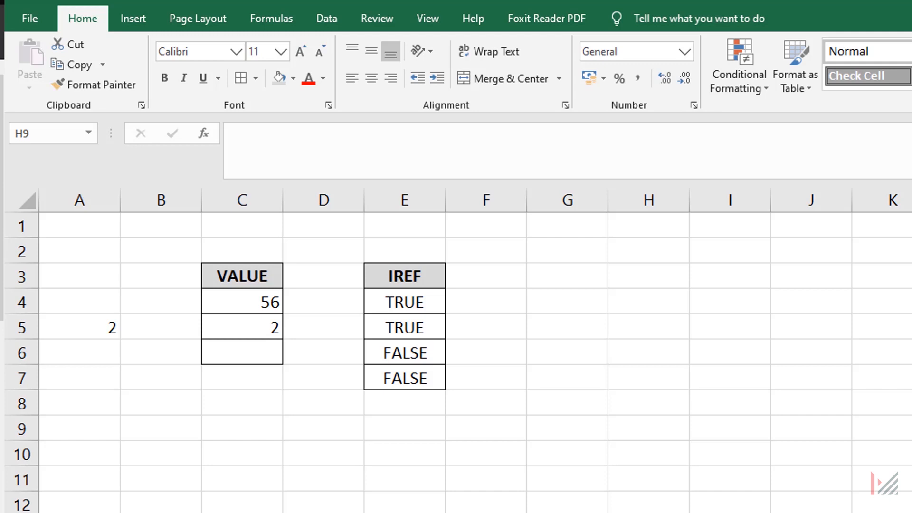
Examine the ISREF formula in E4 and the contents of the value cells C4 and C5.
{"action": "left_click", "coordinate": [395, 359]}
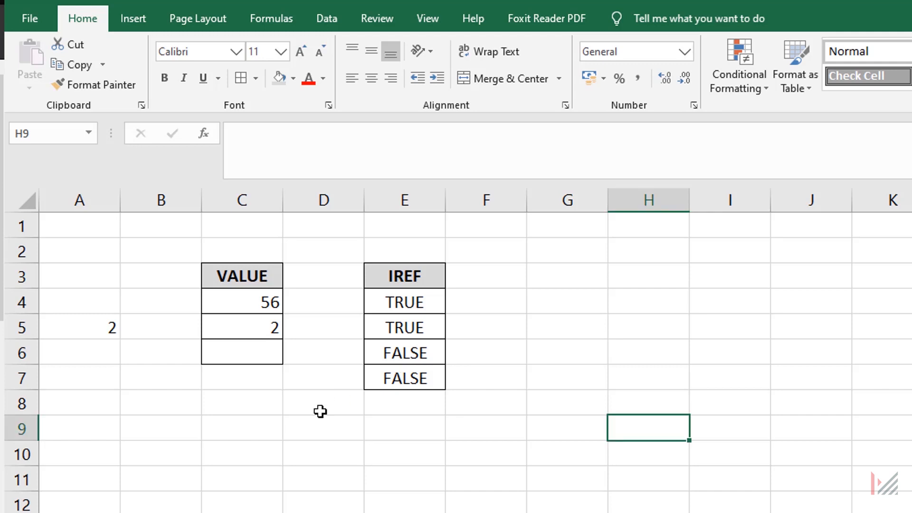
{"action": "left_click", "coordinate": [320, 412]}
{"action": "left_click", "coordinate": [392, 302]}
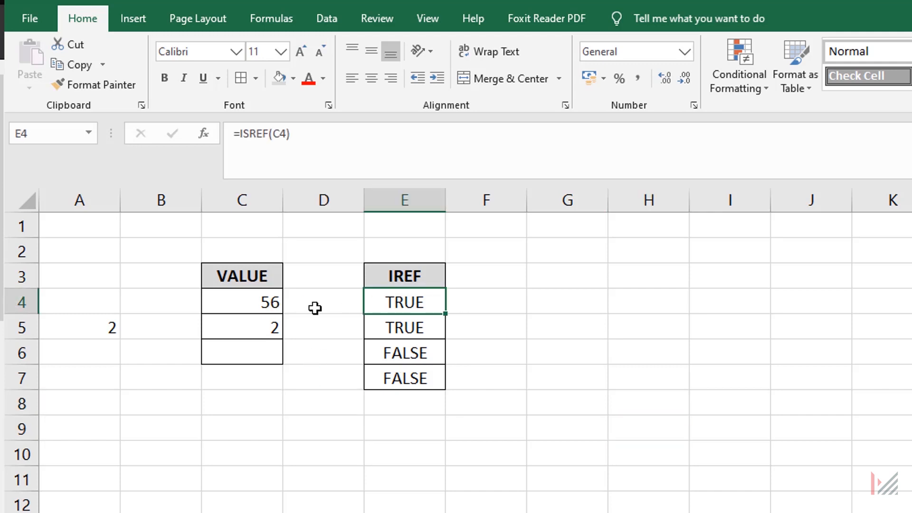
{"action": "left_click", "coordinate": [266, 302]}
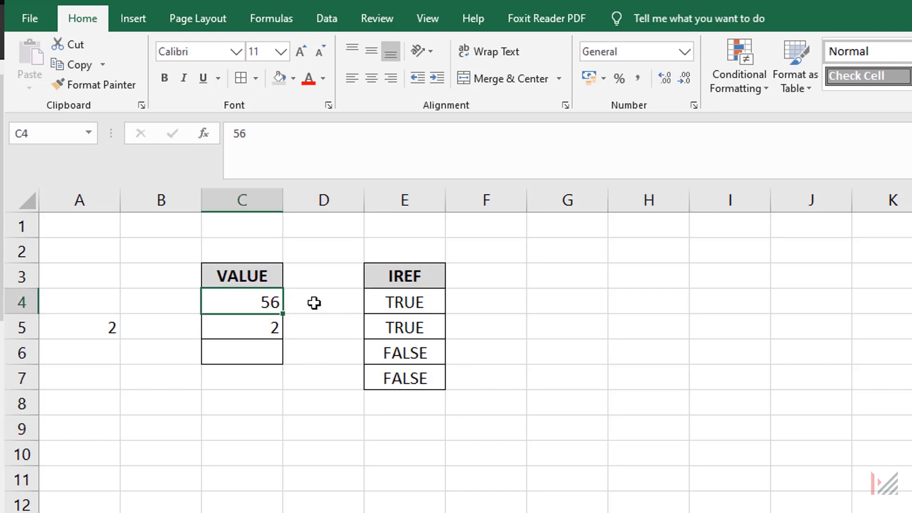
{"action": "left_click", "coordinate": [260, 331]}
{"action": "left_click", "coordinate": [265, 138]}
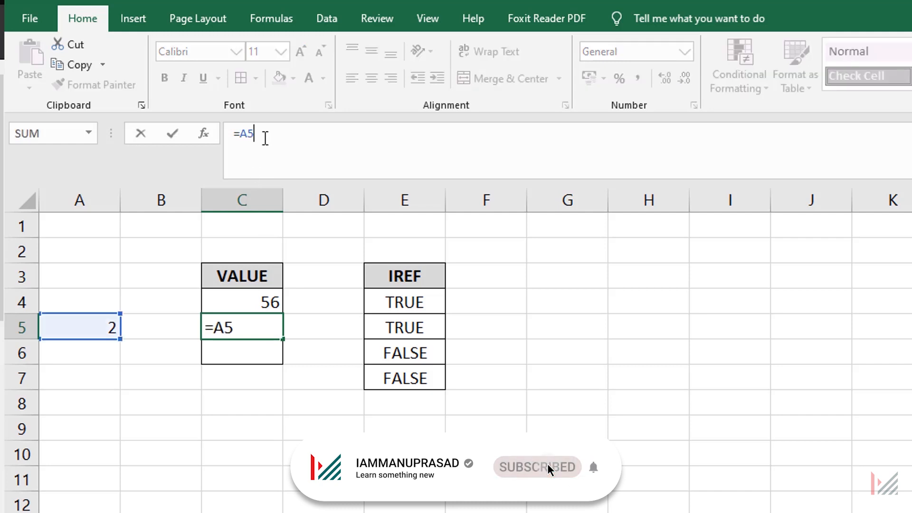
{"action": "key", "text": "Return"}
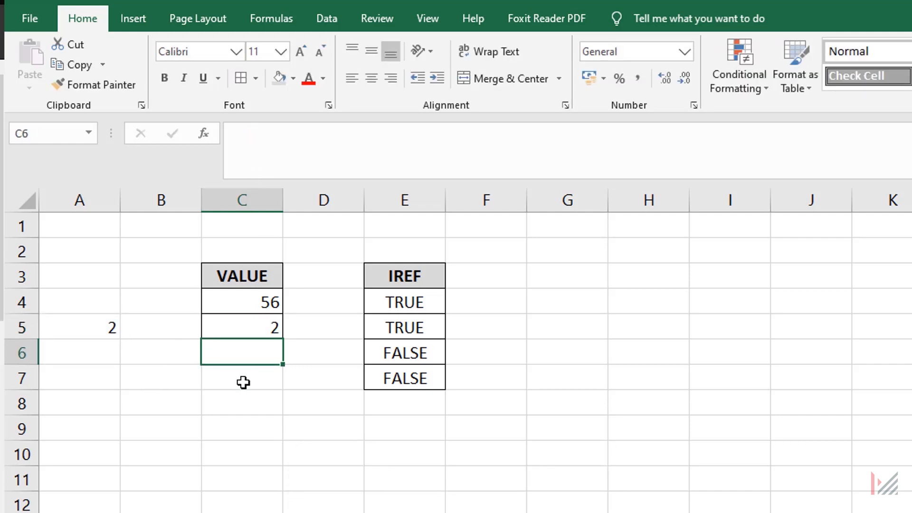
Compare the ISREF formulas in E4 and E5, checking the cell reference inside C5.
{"action": "left_click", "coordinate": [413, 296]}
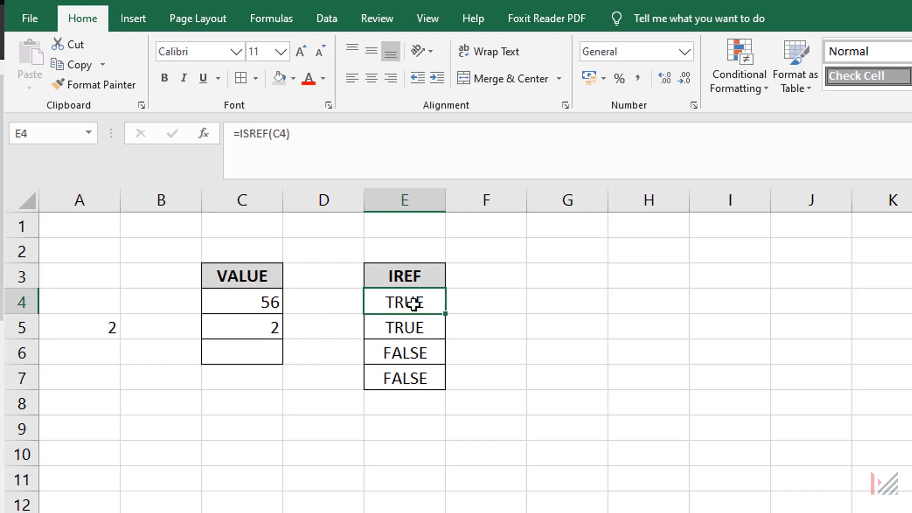
{"action": "left_click", "coordinate": [413, 328]}
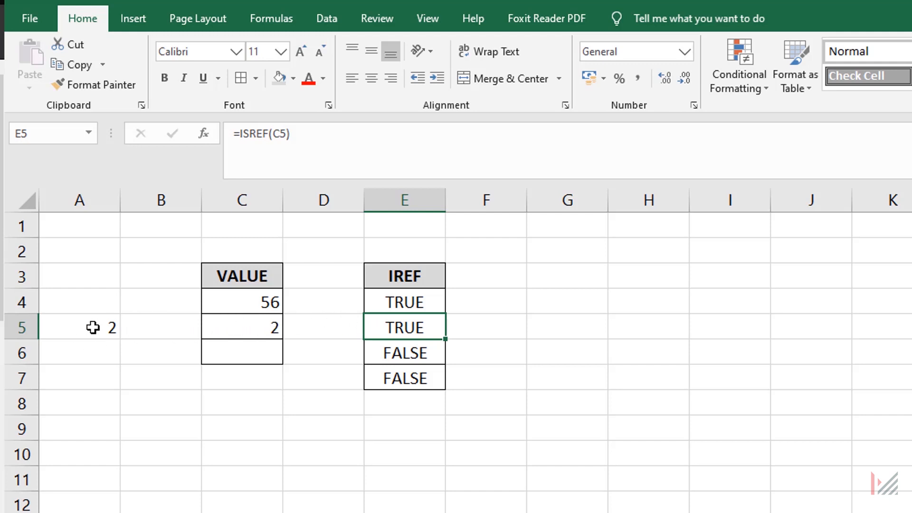
{"action": "left_click", "coordinate": [270, 328]}
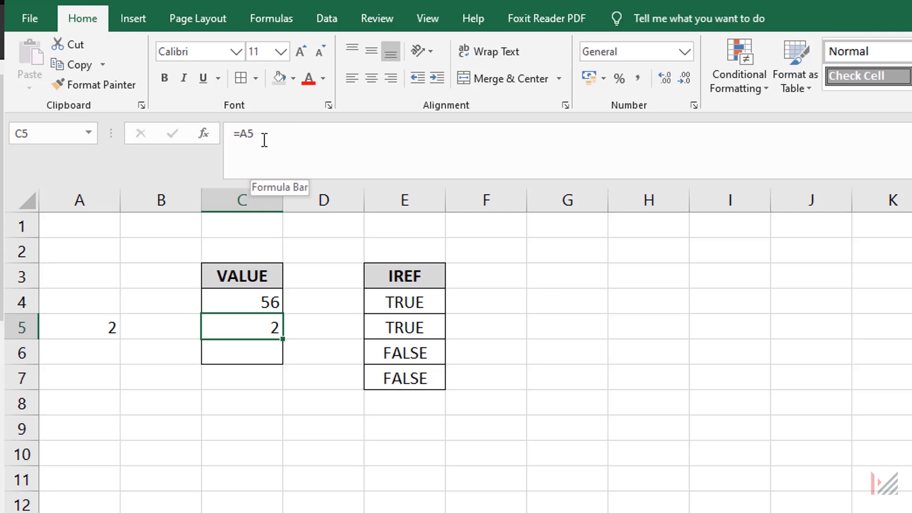
{"action": "left_click", "coordinate": [407, 328]}
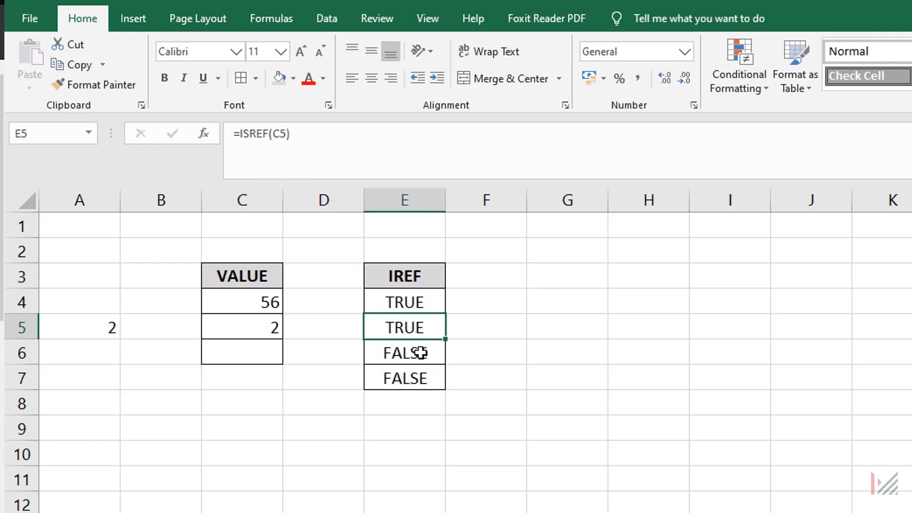
Inspect the ISREF formulas in E6 and E7, focusing on the argument used in E7.
{"action": "left_click", "coordinate": [421, 352]}
{"action": "left_click", "coordinate": [273, 351]}
{"action": "left_click", "coordinate": [402, 351]}
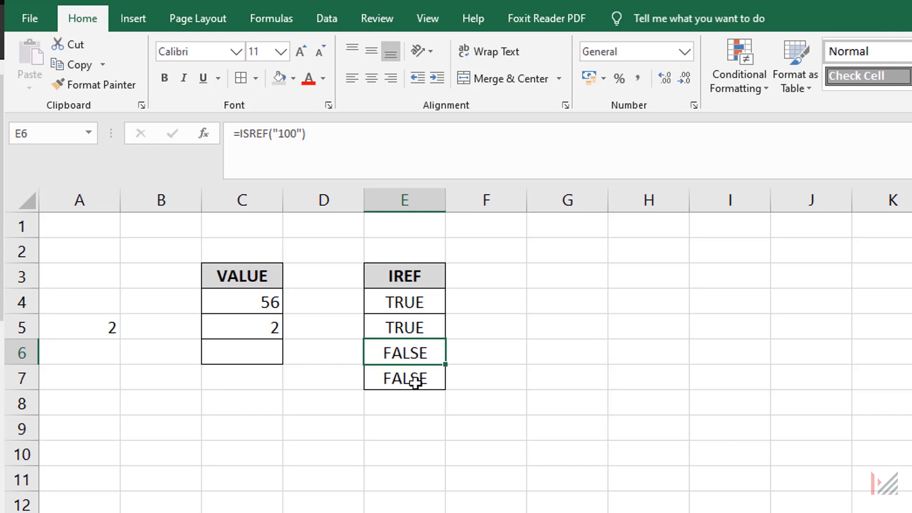
{"action": "left_click", "coordinate": [416, 383]}
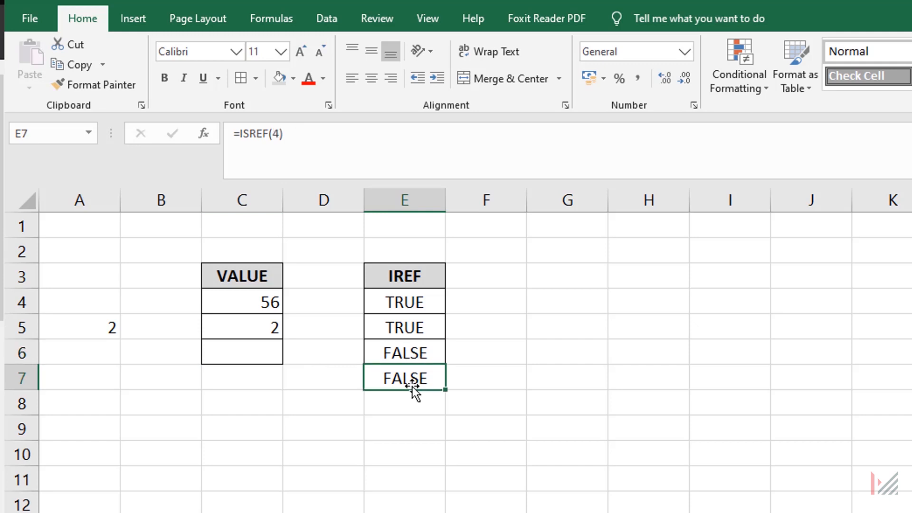
{"action": "left_click", "coordinate": [280, 134]}
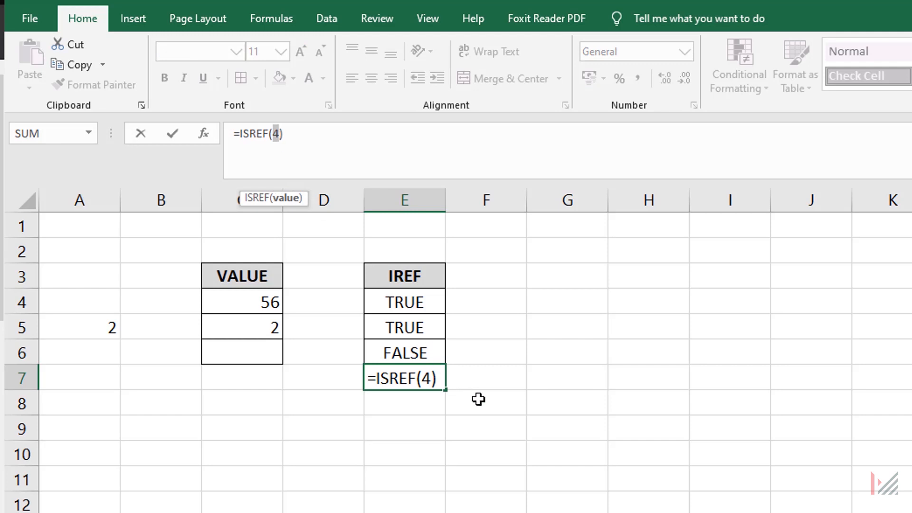
{"action": "key", "text": "Return"}
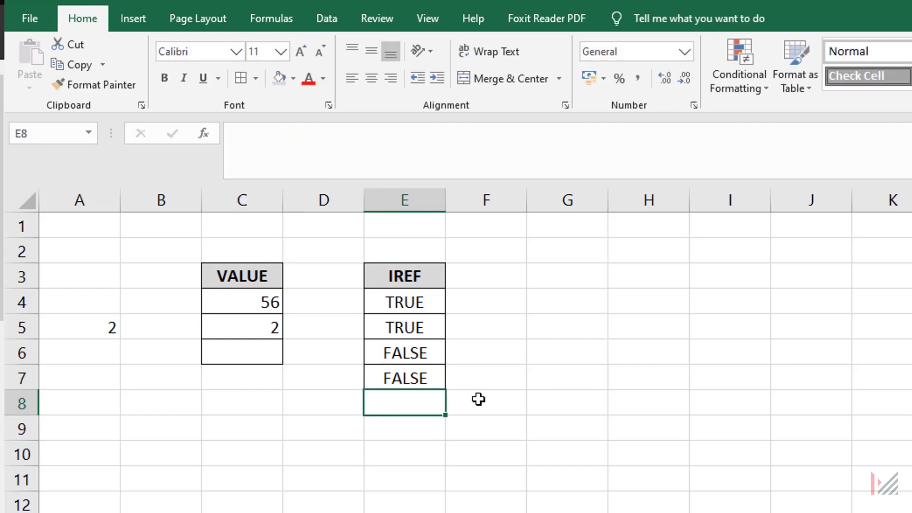